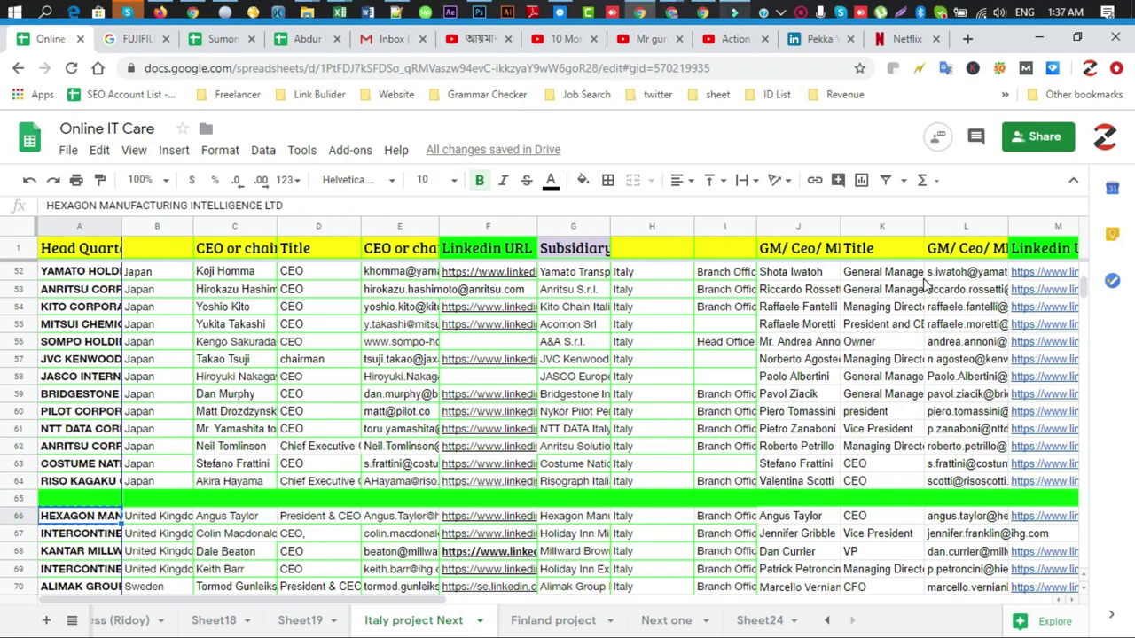
Review the headquarters columns of the Italy project Next sheet, checking Konica Minolta's company, country, CEO name and title cells
{"action": "scroll", "coordinate": [512, 383], "scroll_direction": "up", "scroll_amount": 3}
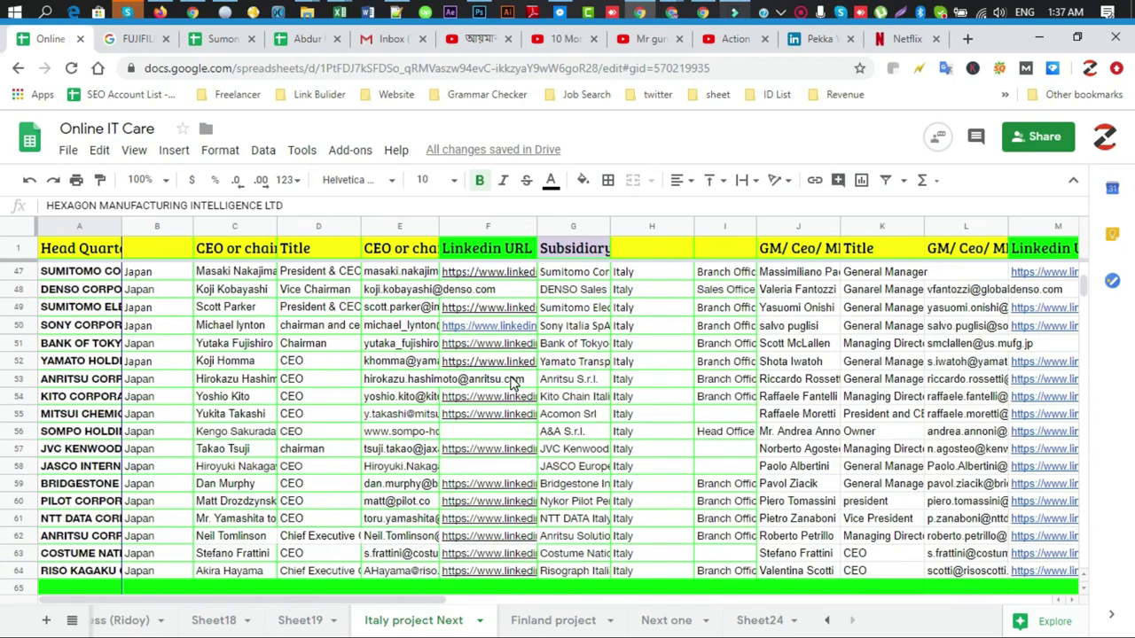
{"action": "scroll", "coordinate": [513, 383], "scroll_direction": "up", "scroll_amount": 10}
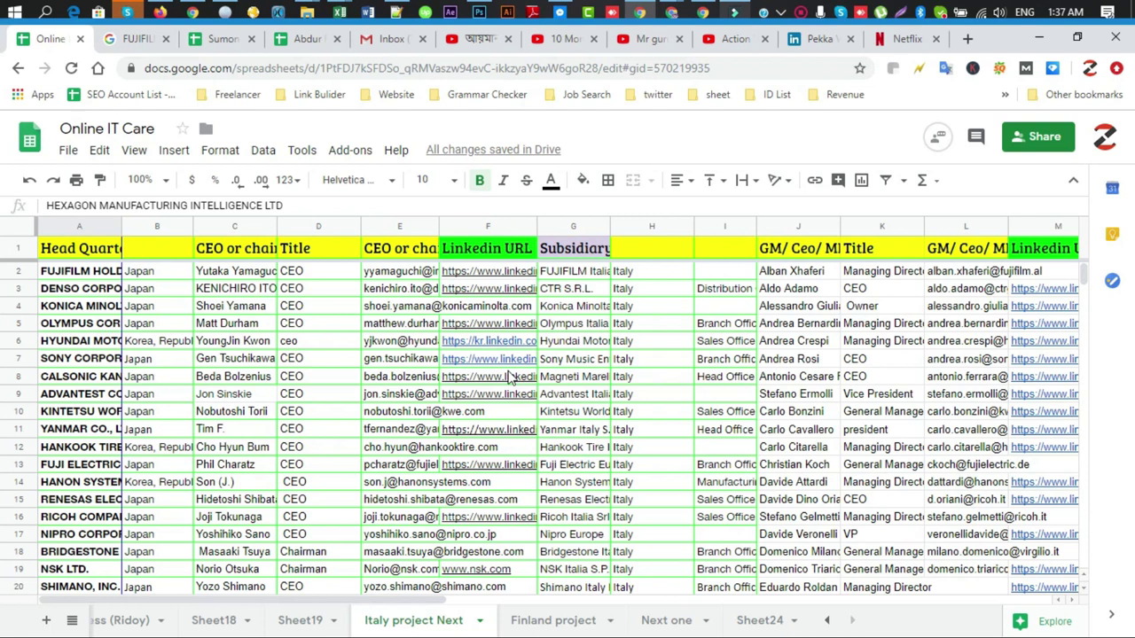
{"action": "left_click", "coordinate": [227, 251]}
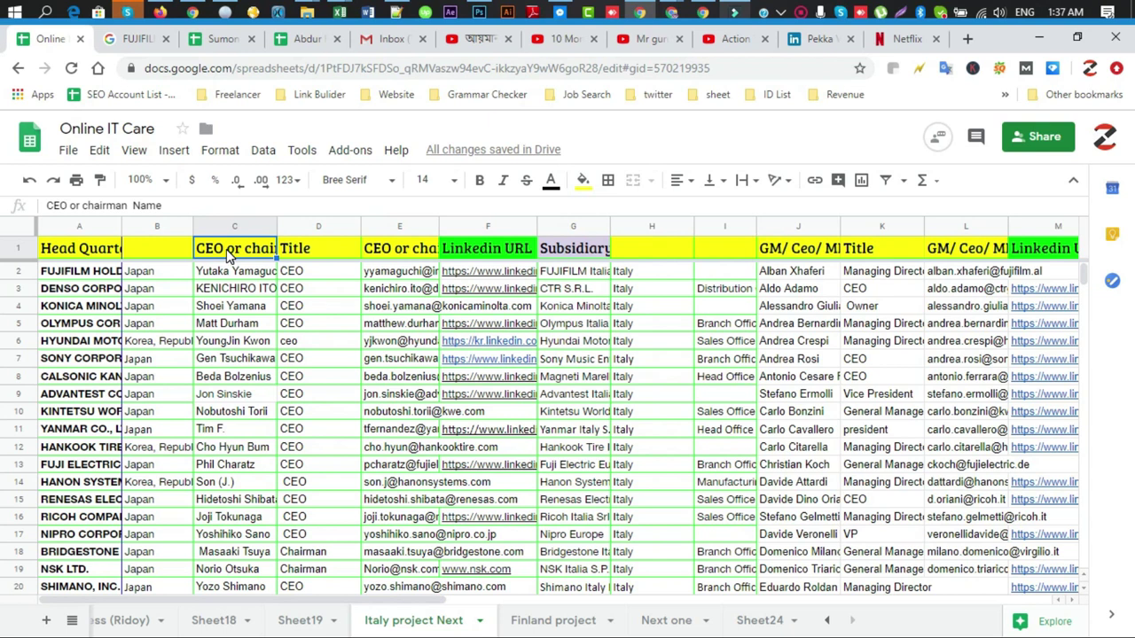
{"action": "left_click", "coordinate": [140, 307]}
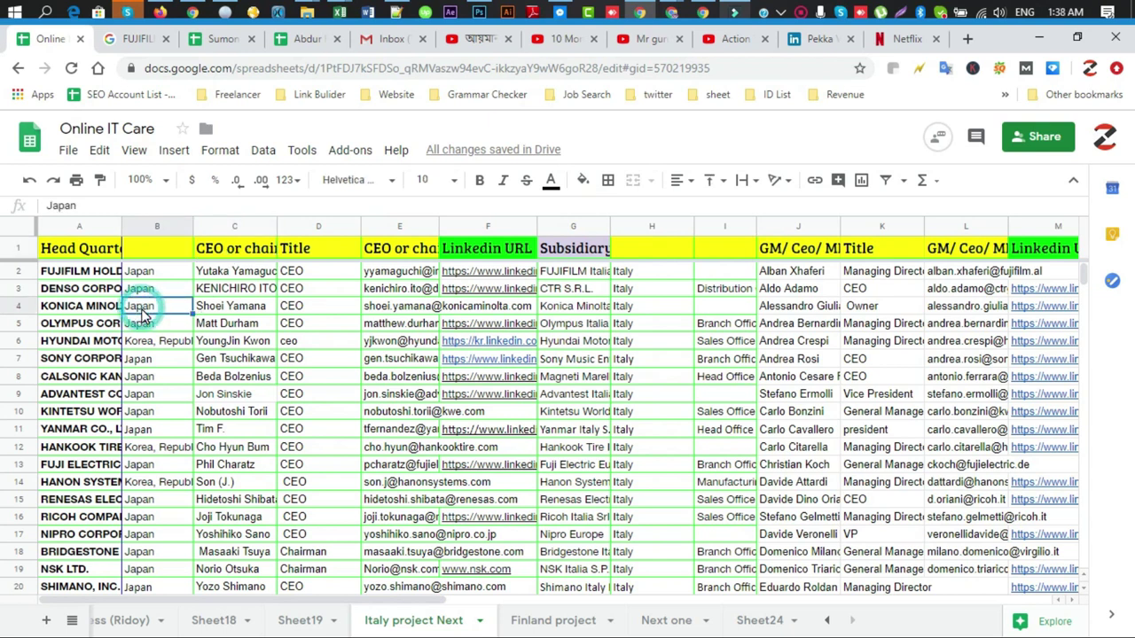
{"action": "left_click", "coordinate": [90, 312]}
{"action": "left_click", "coordinate": [167, 307]}
{"action": "left_click", "coordinate": [110, 311]}
{"action": "left_click", "coordinate": [152, 309]}
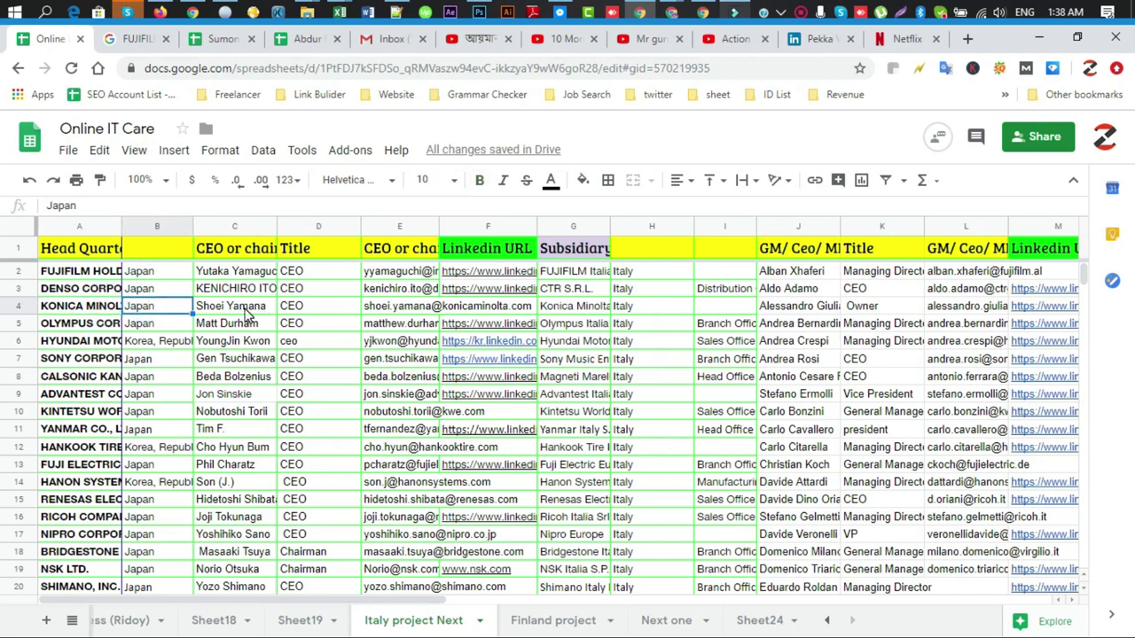
{"action": "left_click", "coordinate": [242, 309]}
{"action": "left_click", "coordinate": [175, 315]}
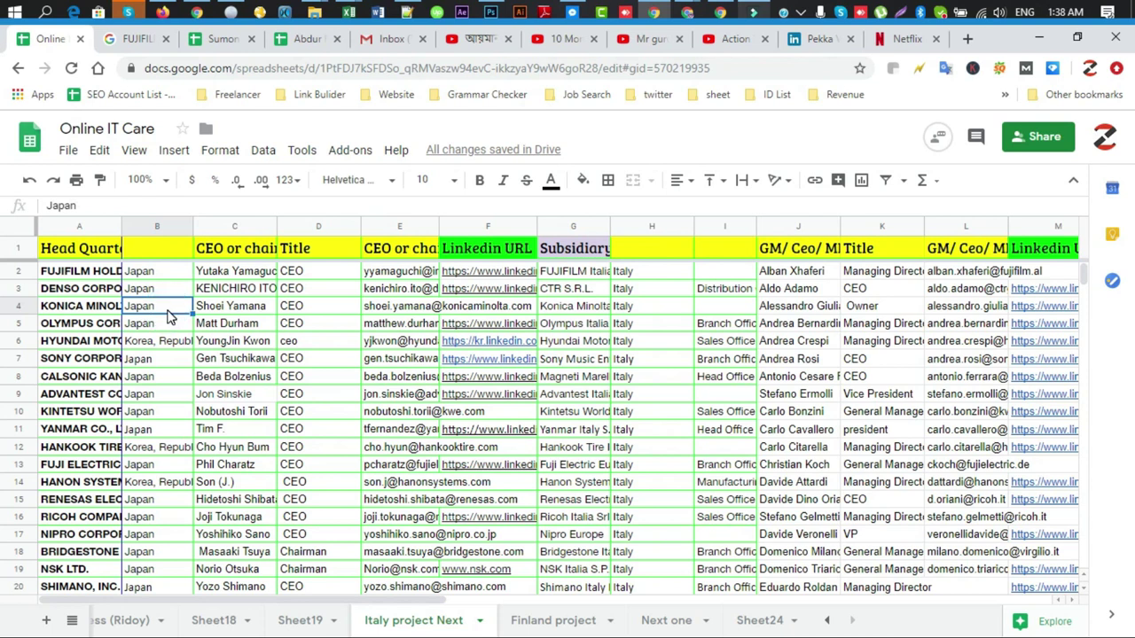
{"action": "left_click", "coordinate": [306, 308]}
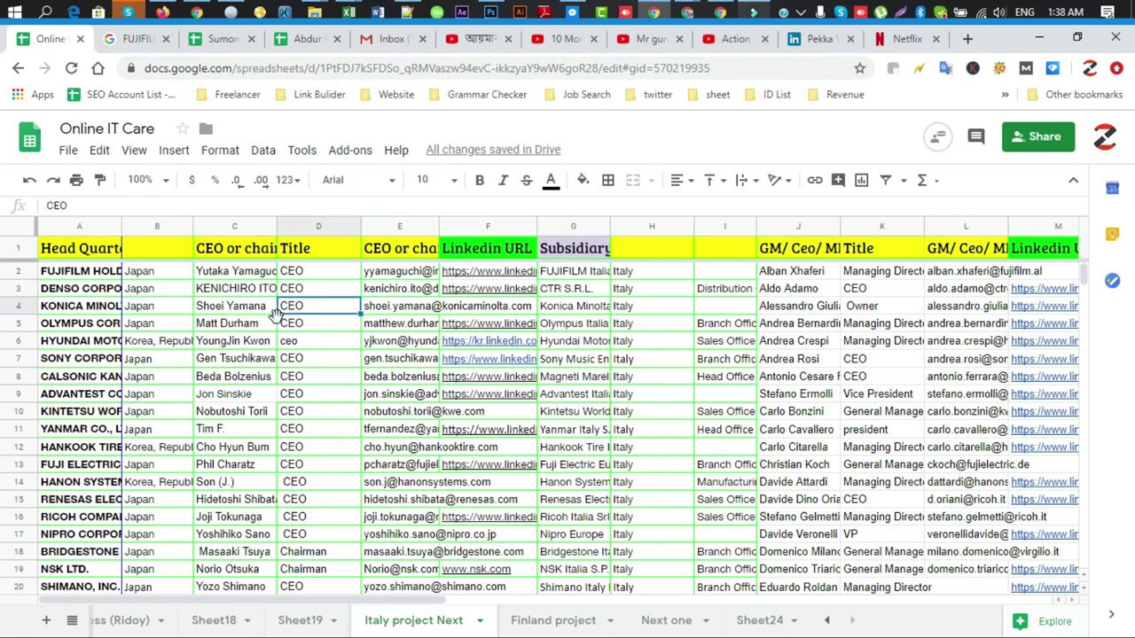
{"action": "left_click", "coordinate": [159, 310]}
{"action": "left_click", "coordinate": [88, 312]}
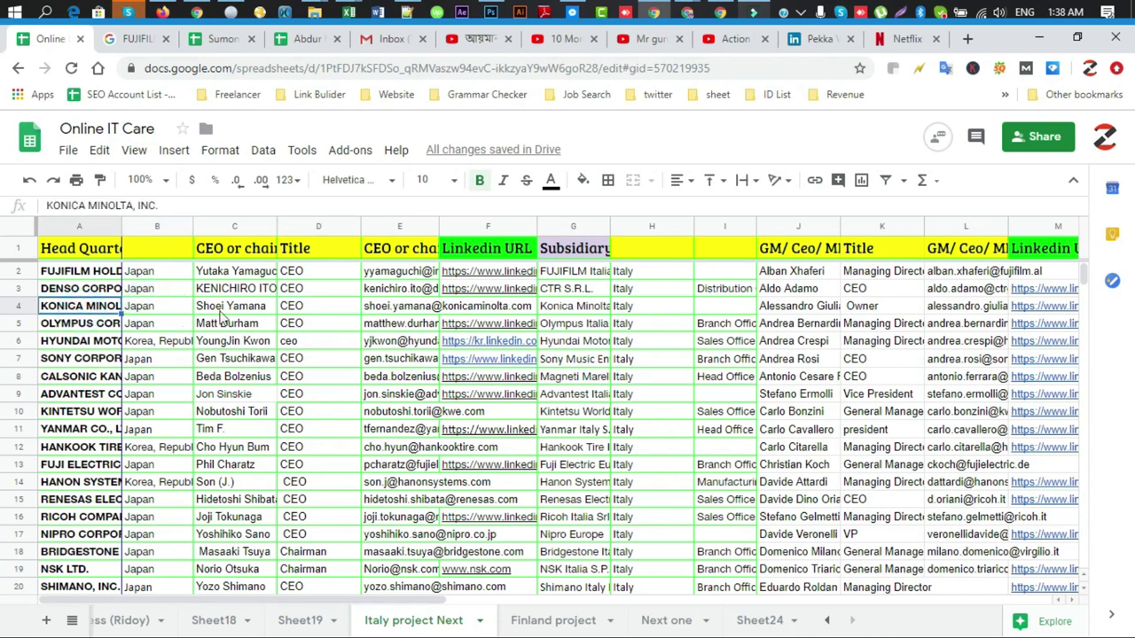
{"action": "left_click", "coordinate": [317, 311]}
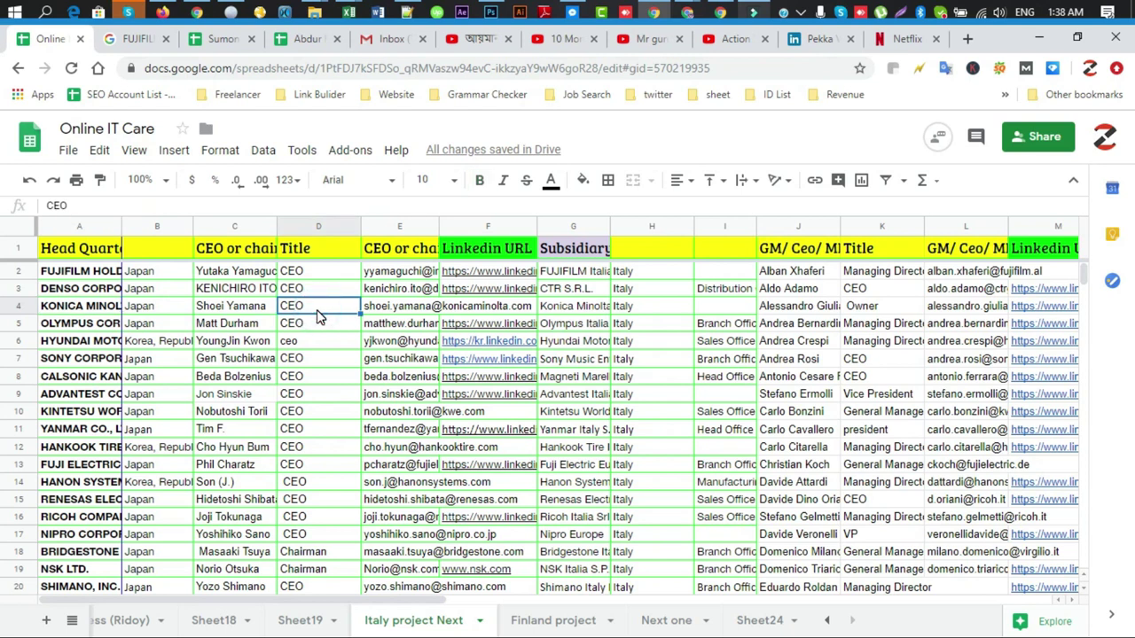
Examine the Subsidiary column and compare Konica Minolta's headquarters with its subsidiary's name and country
{"action": "left_click", "coordinate": [596, 256]}
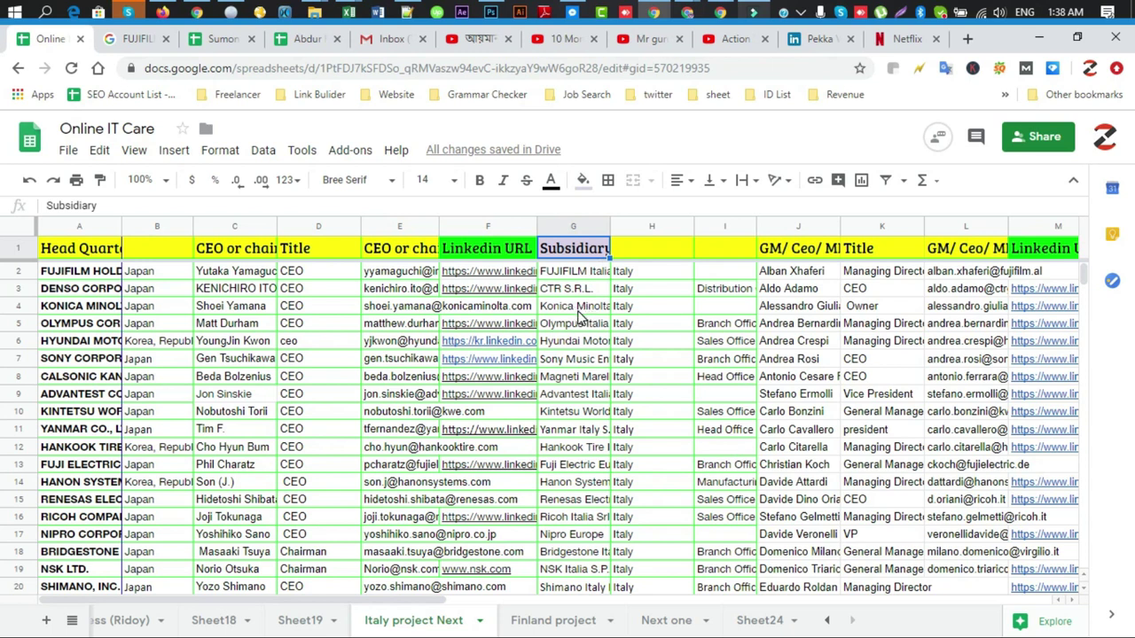
{"action": "left_click", "coordinate": [66, 312]}
{"action": "left_click", "coordinate": [594, 309]}
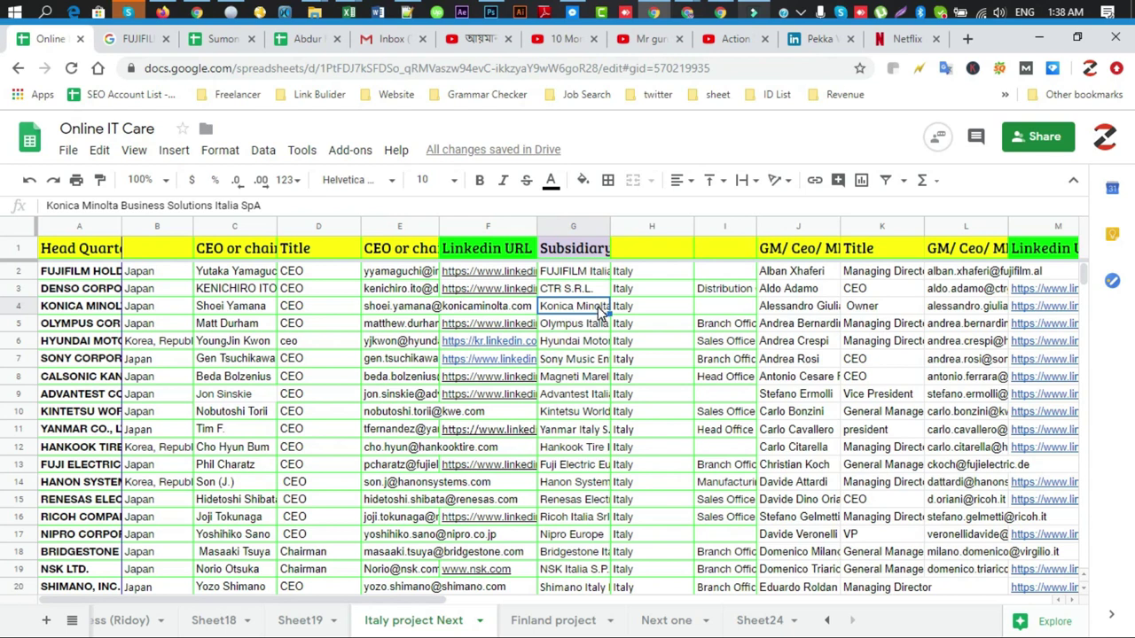
{"action": "left_click", "coordinate": [663, 312]}
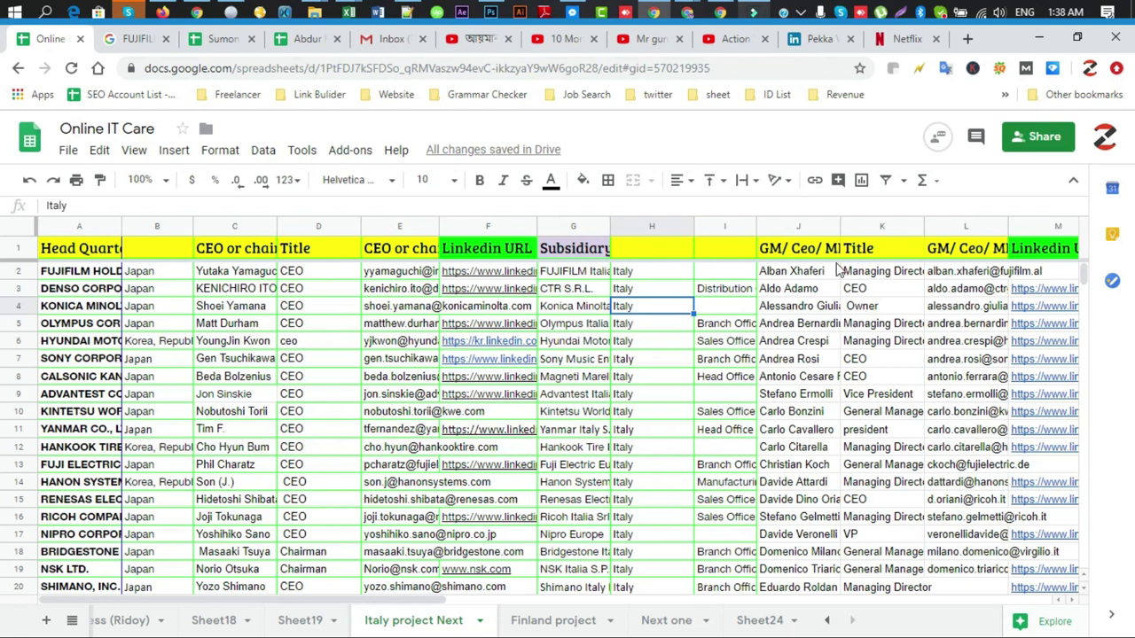
{"action": "left_click", "coordinate": [567, 310]}
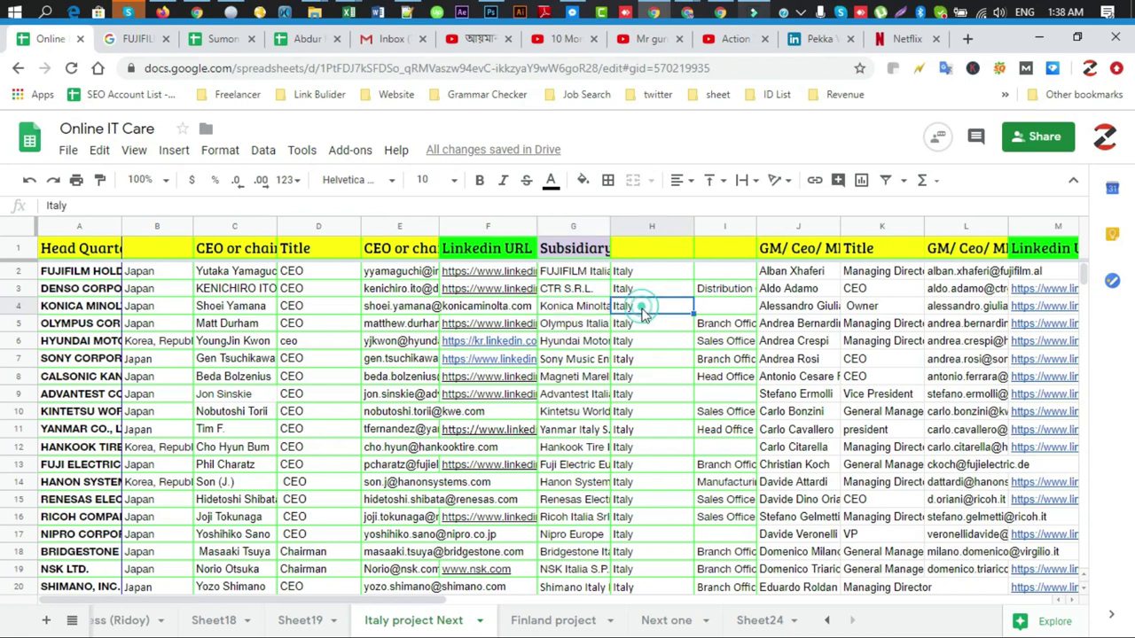
{"action": "left_click", "coordinate": [594, 241]}
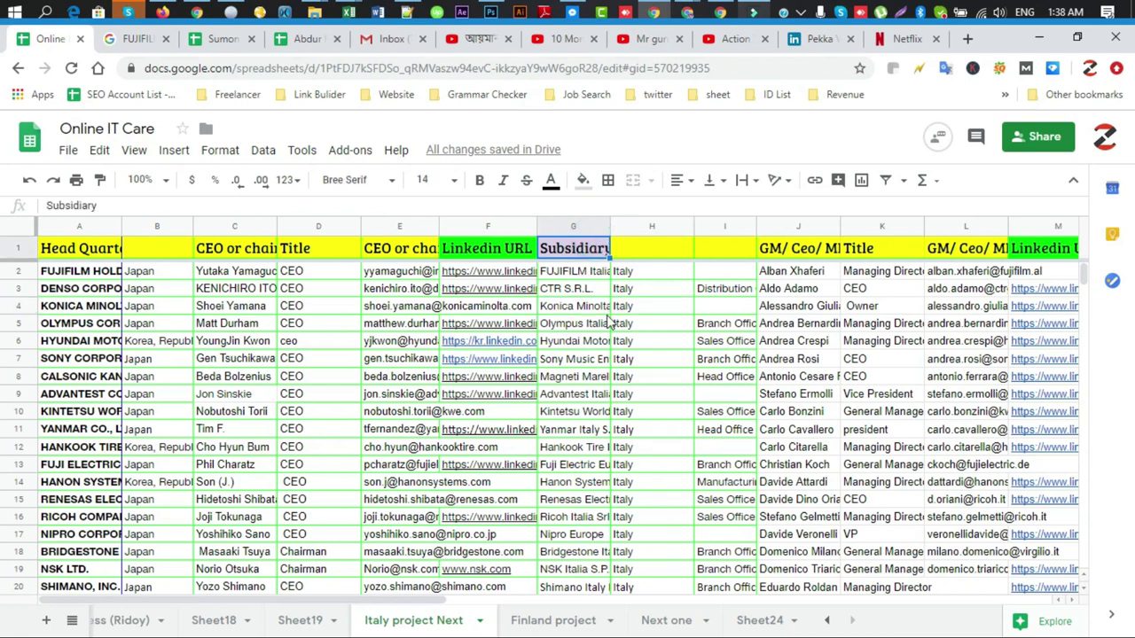
{"action": "left_click_drag", "start_coordinate": [606, 306], "coordinate": [637, 304]}
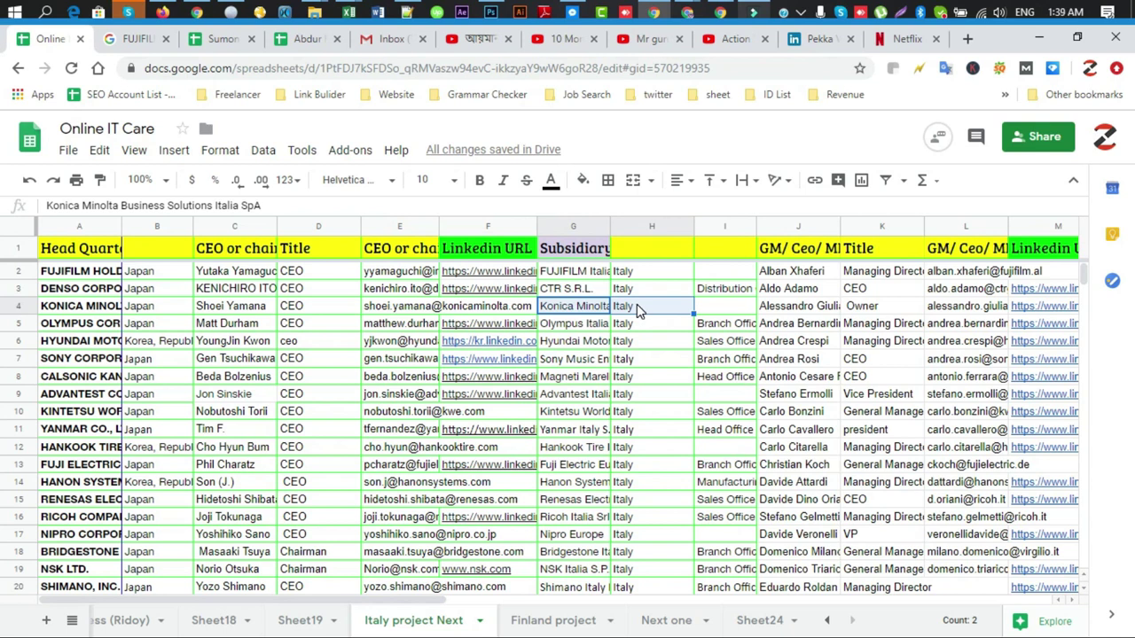
Examine the subsidiary contact name header and compare the headquarters and subsidiary contact details in the FUJIFILM row
{"action": "left_click", "coordinate": [805, 250]}
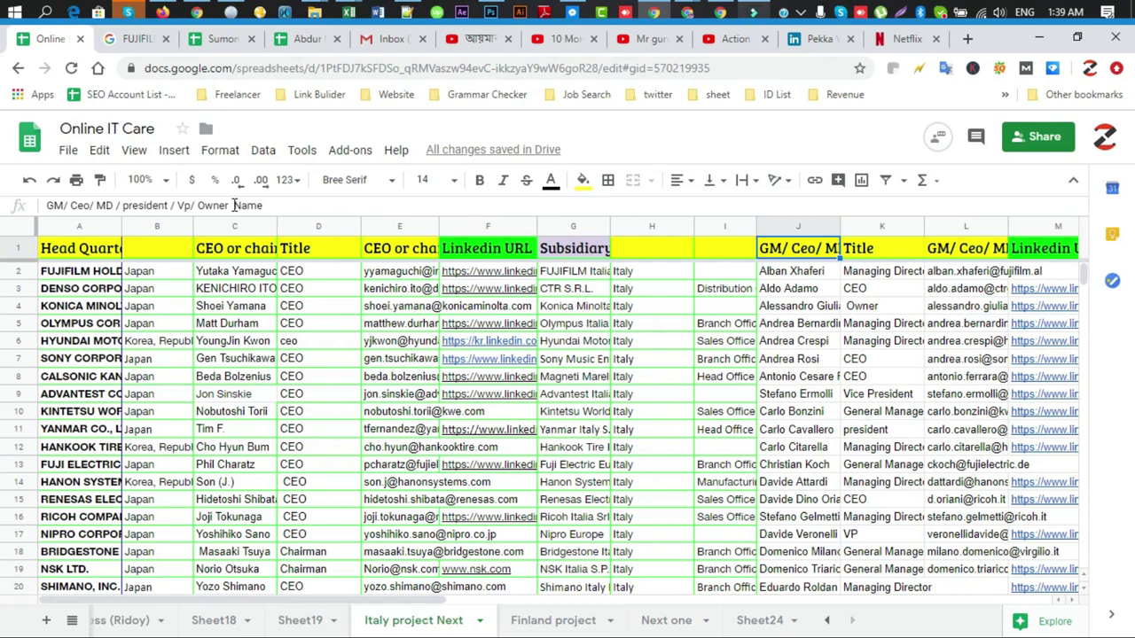
{"action": "left_click_drag", "start_coordinate": [98, 272], "coordinate": [470, 280]}
{"action": "left_click_drag", "start_coordinate": [825, 280], "coordinate": [1028, 280]}
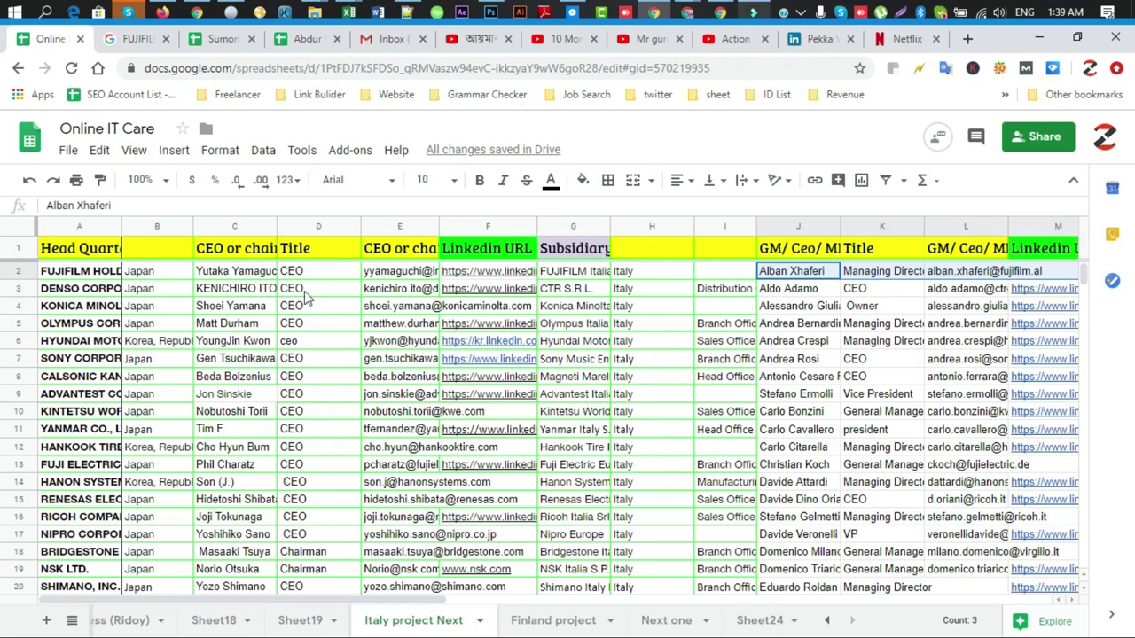
{"action": "left_click", "coordinate": [402, 273]}
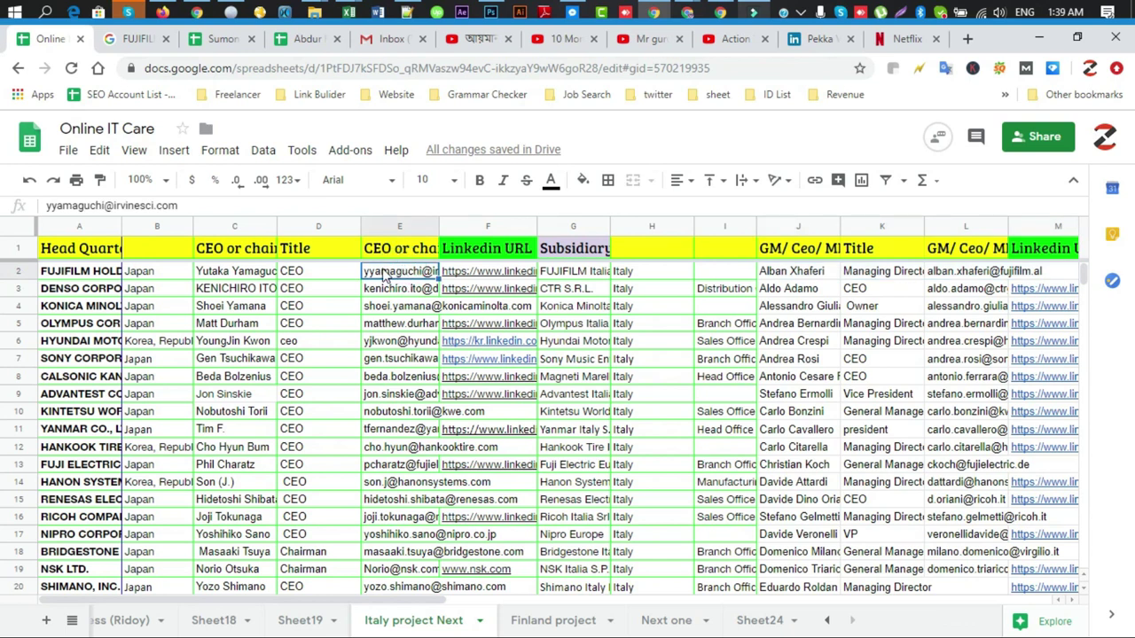
{"action": "left_click", "coordinate": [9, 271]}
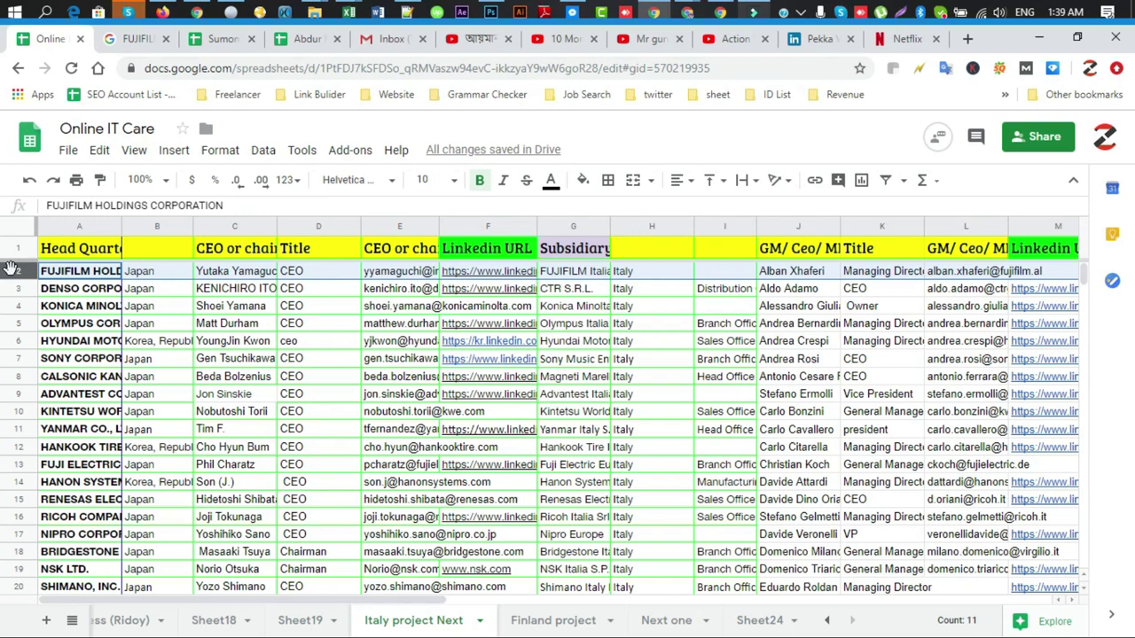
{"action": "left_click", "coordinate": [237, 273]}
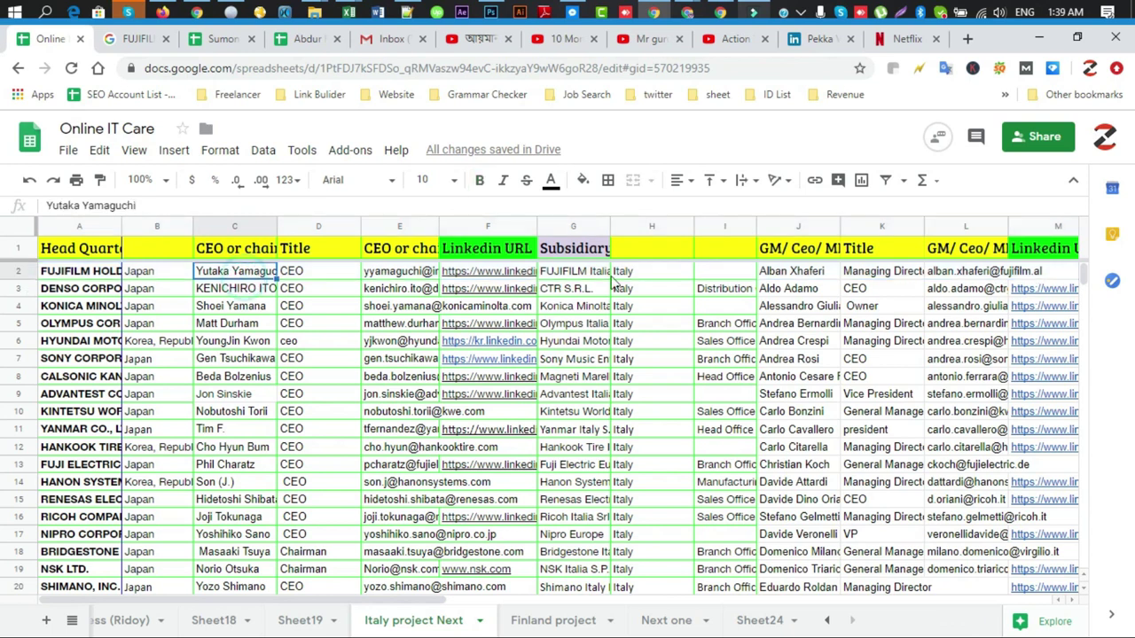
{"action": "left_click", "coordinate": [867, 275]}
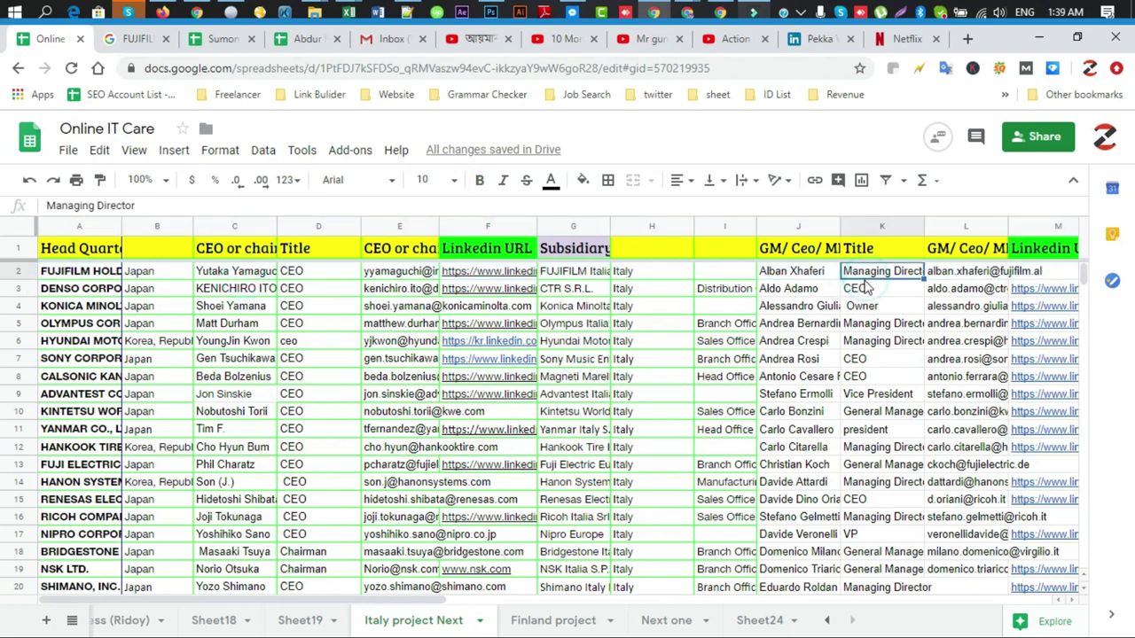
{"action": "left_click", "coordinate": [397, 275]}
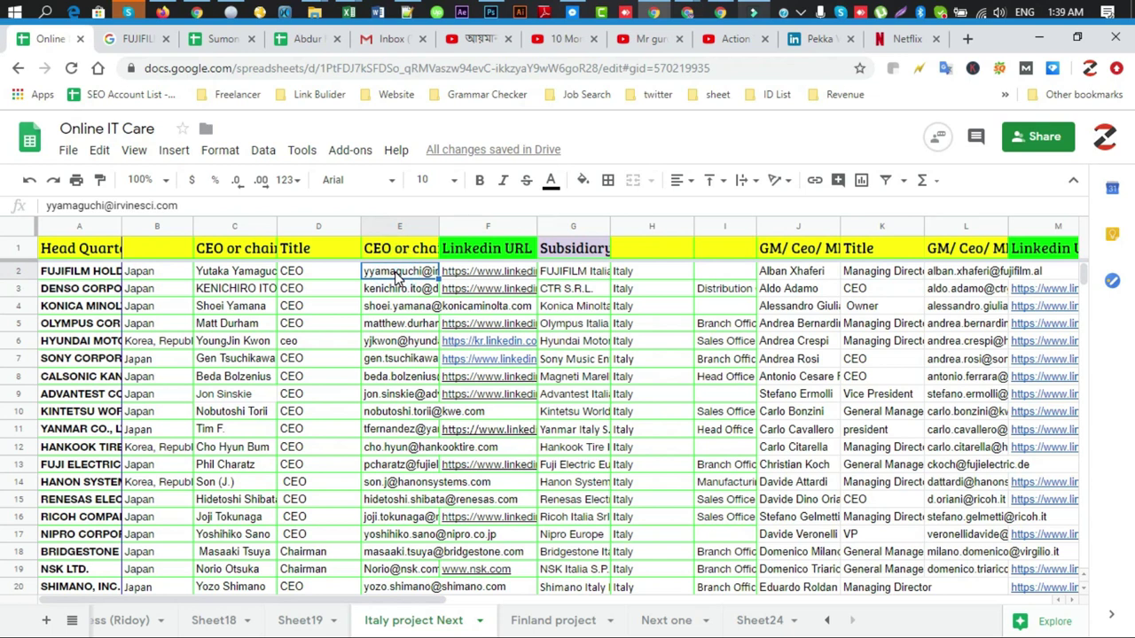
Compare Konica Minolta's headquarters CEO with its subsidiary contact, and check the subsidiary contact's title in the Olympus row
{"action": "left_click", "coordinate": [810, 308]}
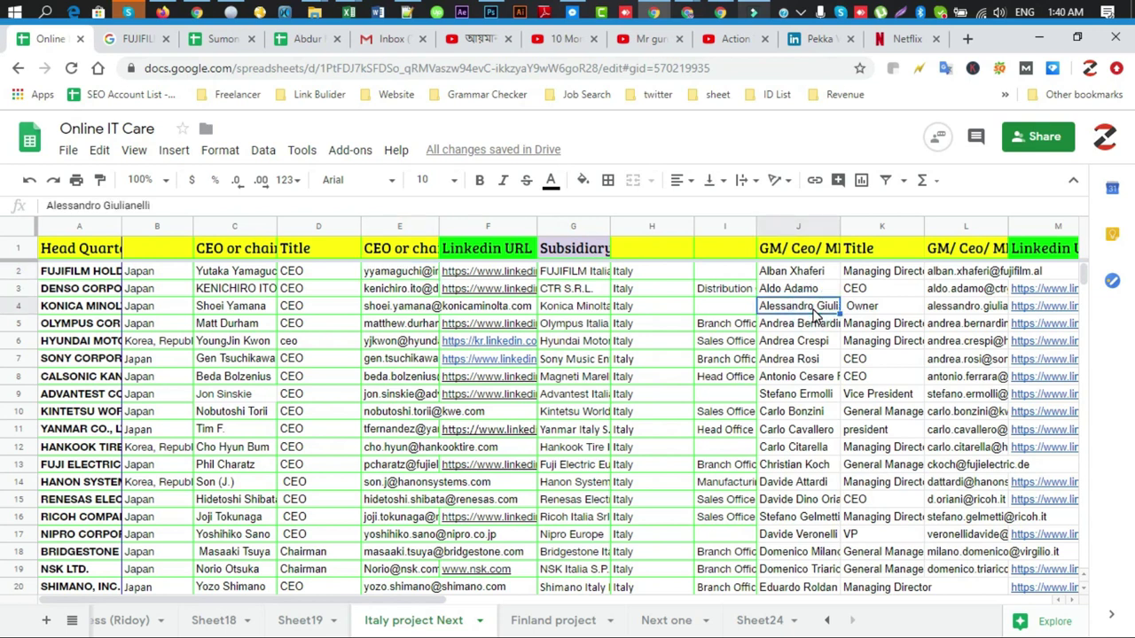
{"action": "left_click", "coordinate": [224, 310]}
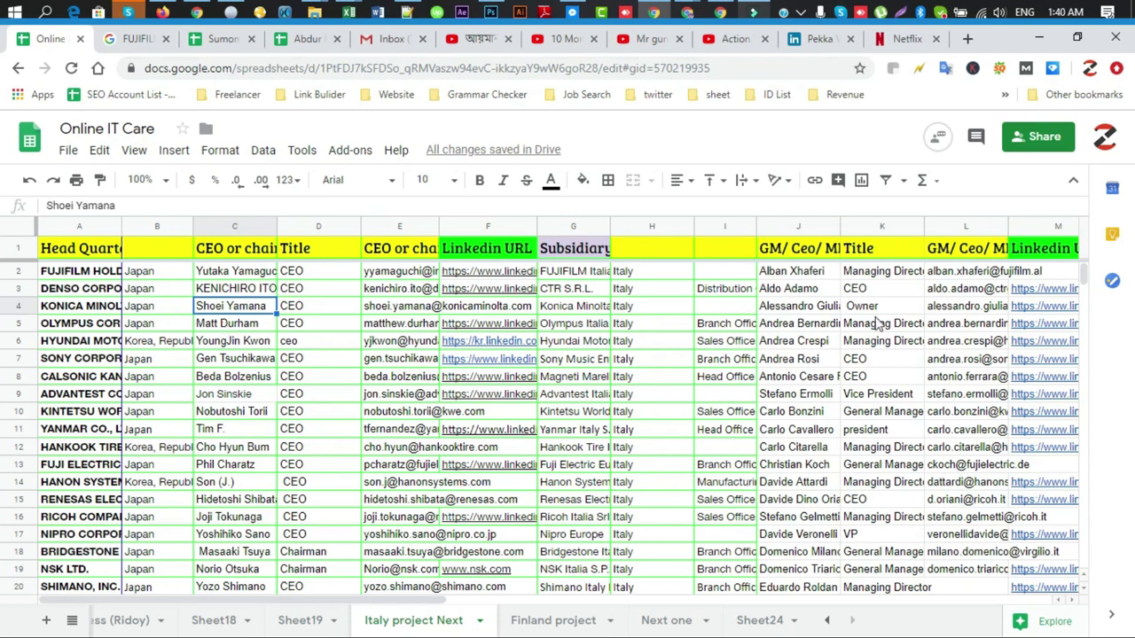
{"action": "left_click", "coordinate": [831, 307]}
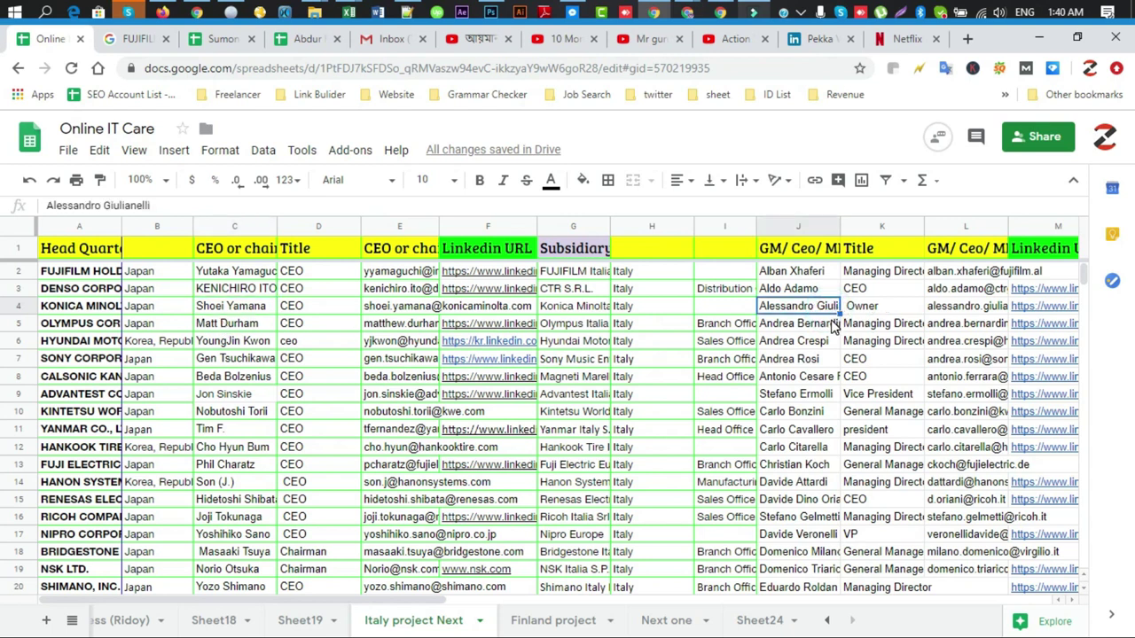
{"action": "left_click", "coordinate": [189, 311]}
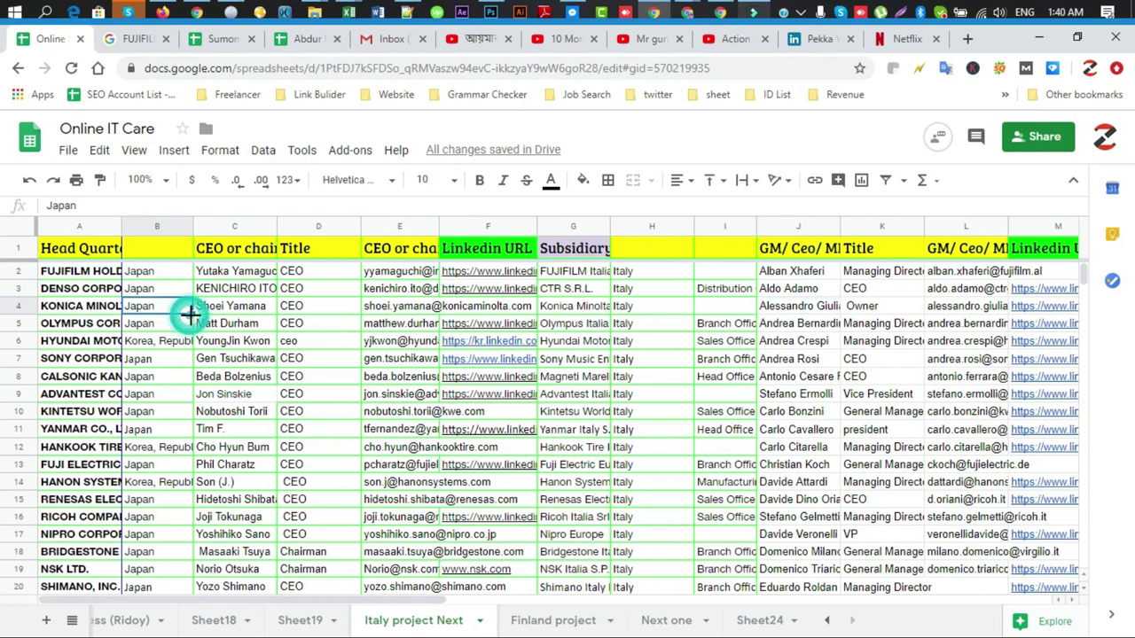
{"action": "left_click", "coordinate": [239, 311]}
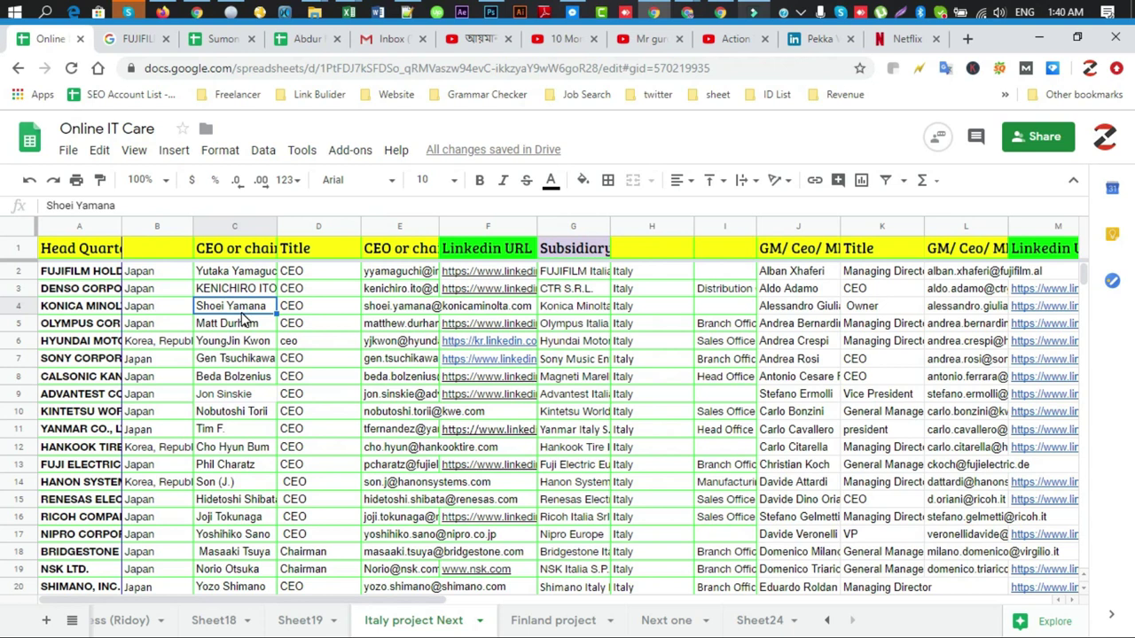
{"action": "left_click", "coordinate": [862, 324]}
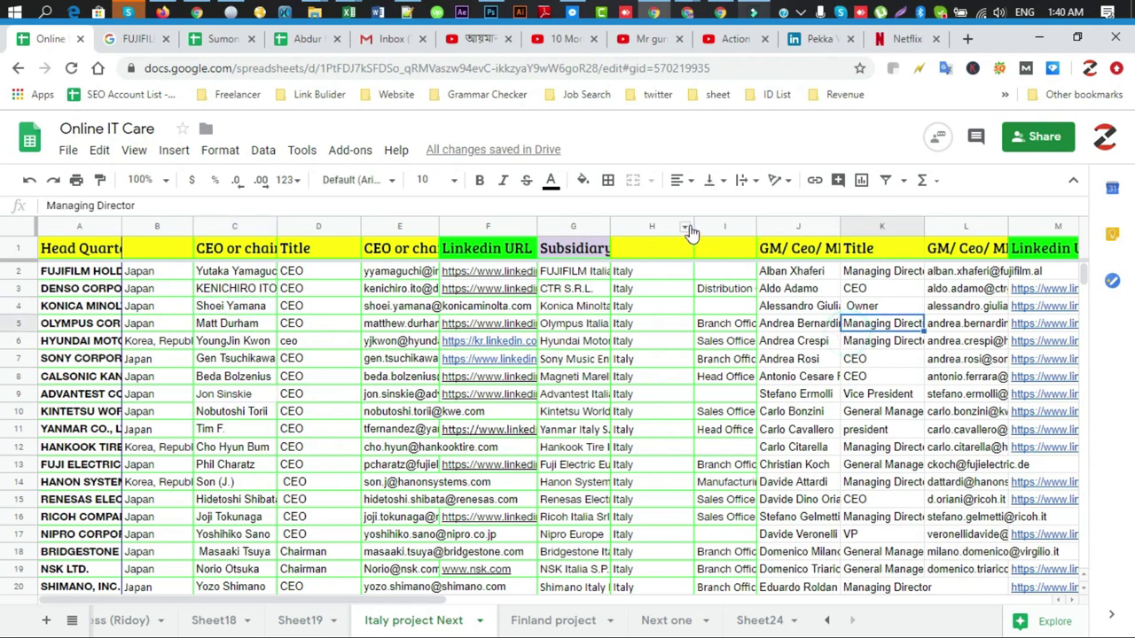
Narrow column H, which holds the subsidiaries' country
{"action": "left_click_drag", "start_coordinate": [693, 227], "coordinate": [653, 233]}
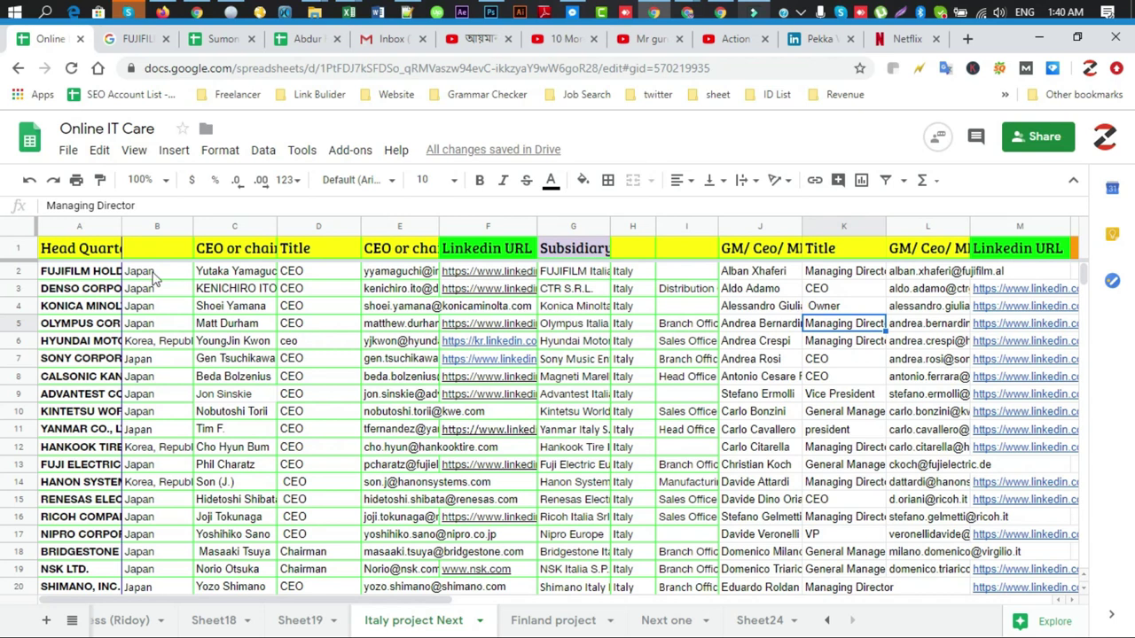
Review the CEO and GM name headers, the Hyundai row, a subsidiary contact's title and the domain of Konica Minolta's subsidiary contact e-mail
{"action": "left_click", "coordinate": [245, 251]}
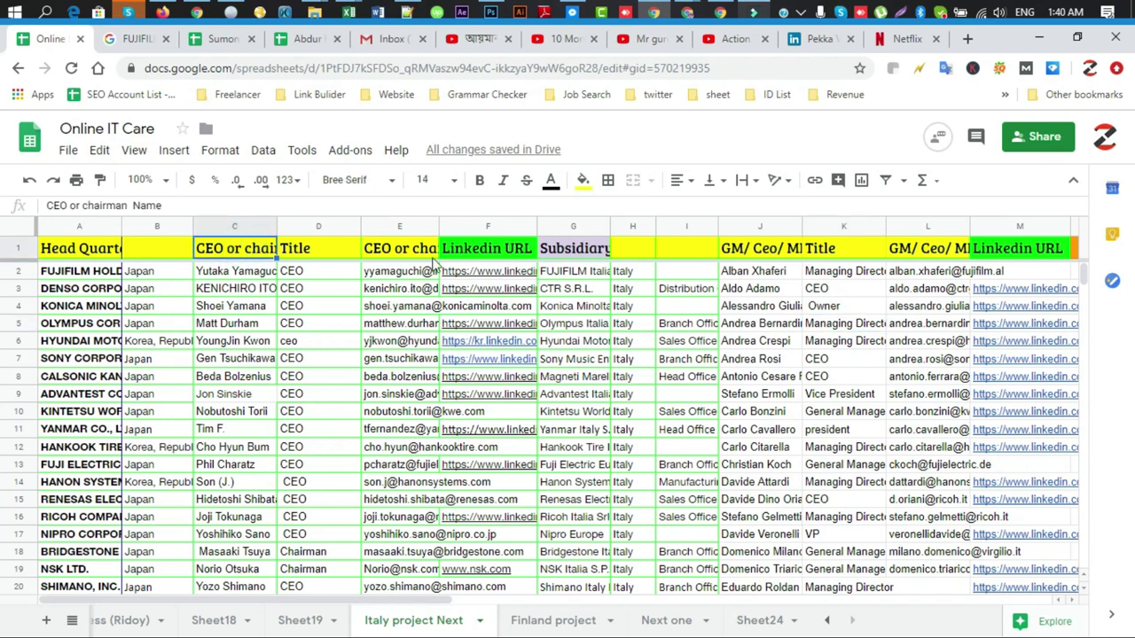
{"action": "left_click", "coordinate": [785, 255]}
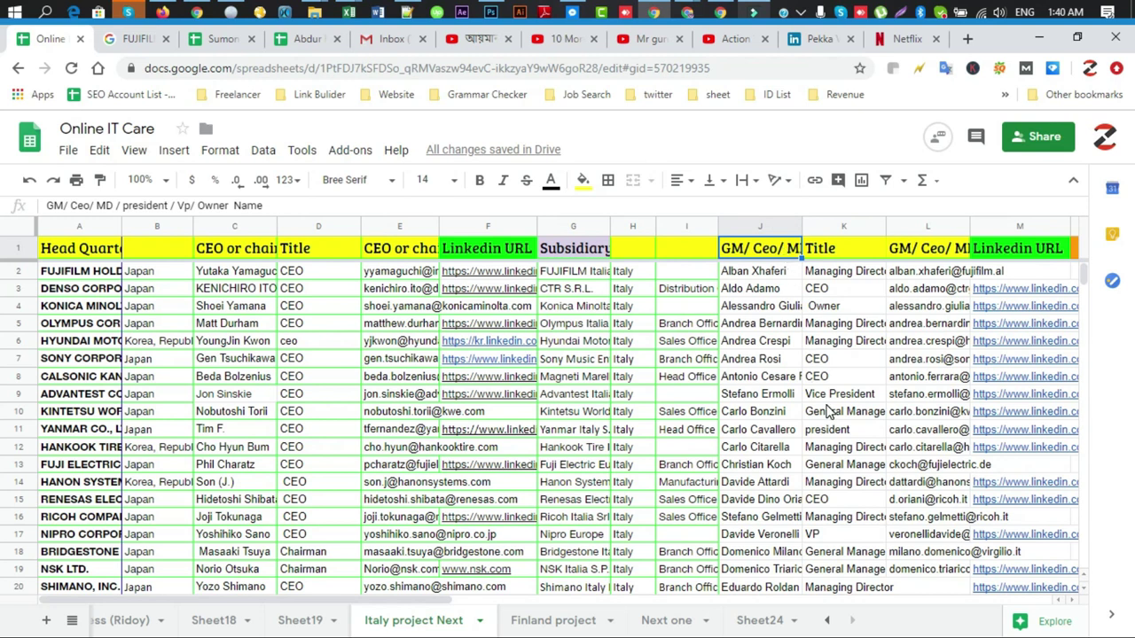
{"action": "left_click", "coordinate": [14, 341]}
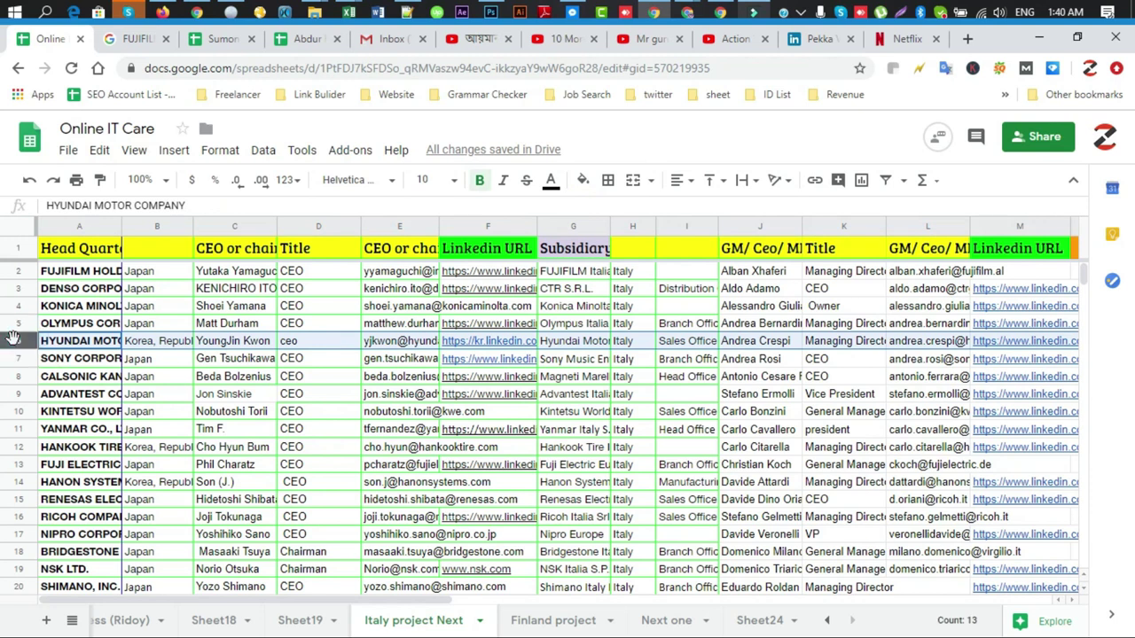
{"action": "left_click", "coordinate": [874, 377]}
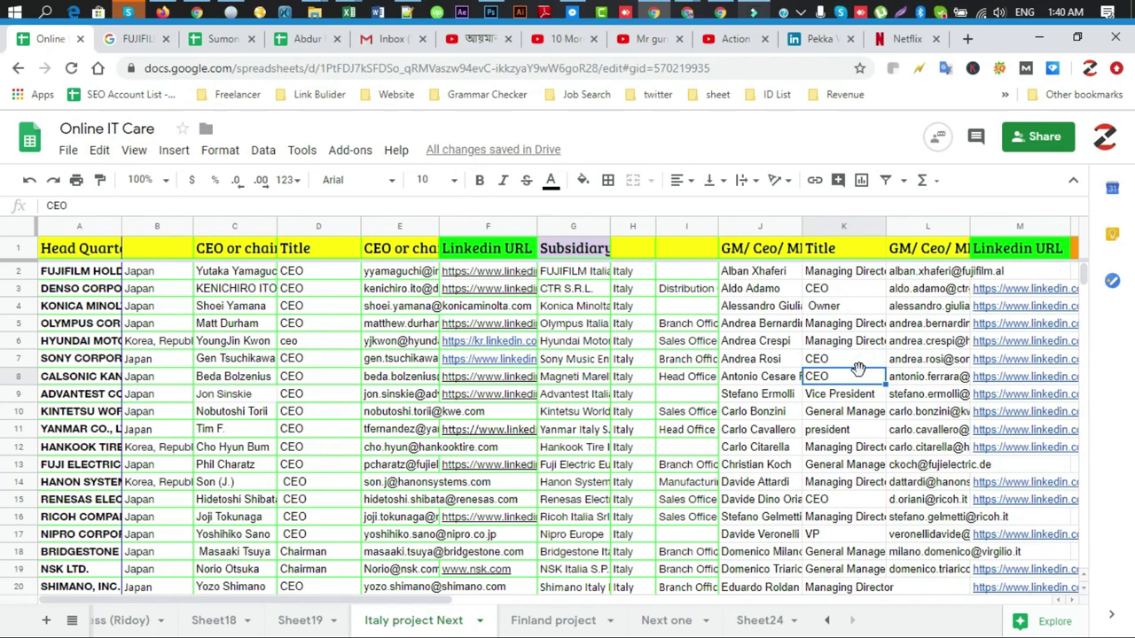
{"action": "left_click", "coordinate": [944, 310]}
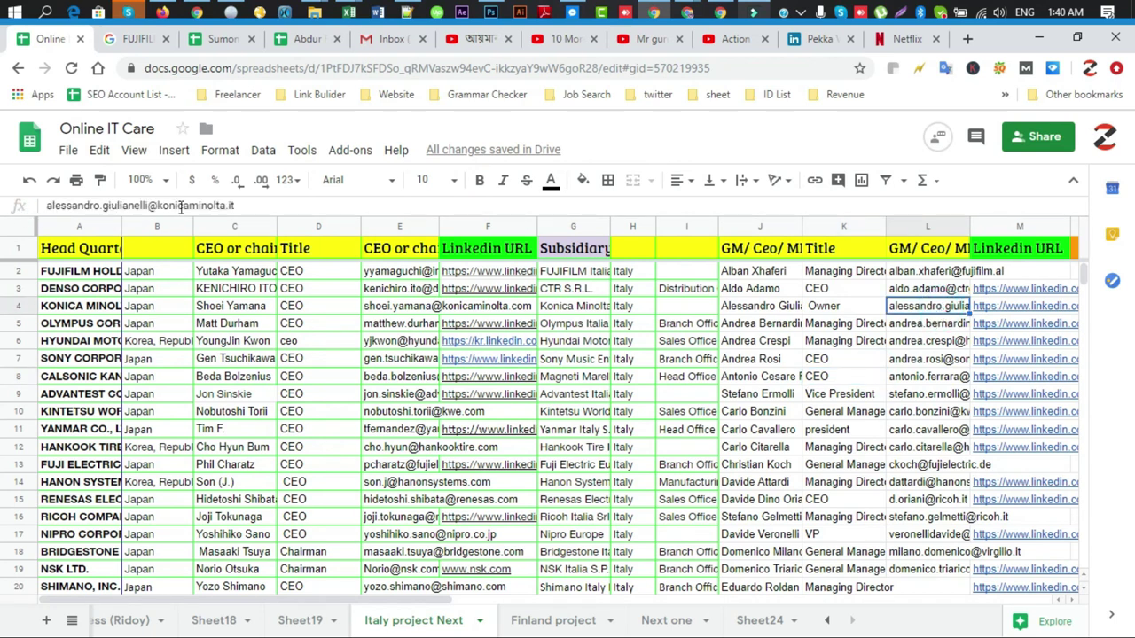
{"action": "left_click_drag", "start_coordinate": [255, 202], "coordinate": [124, 206]}
{"action": "left_click", "coordinate": [753, 394]}
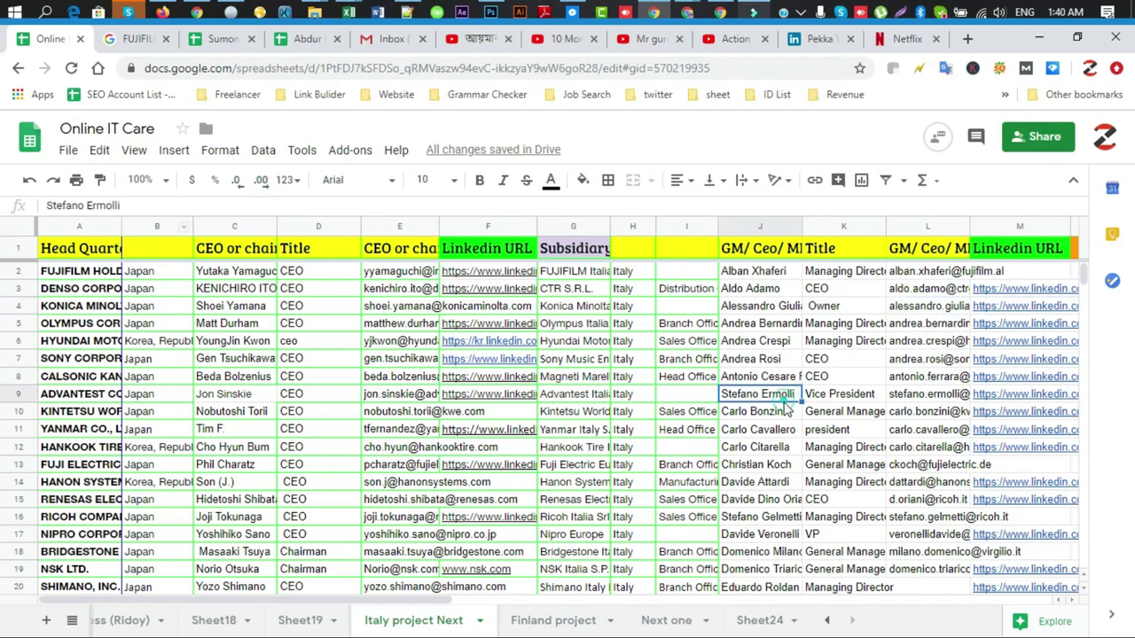